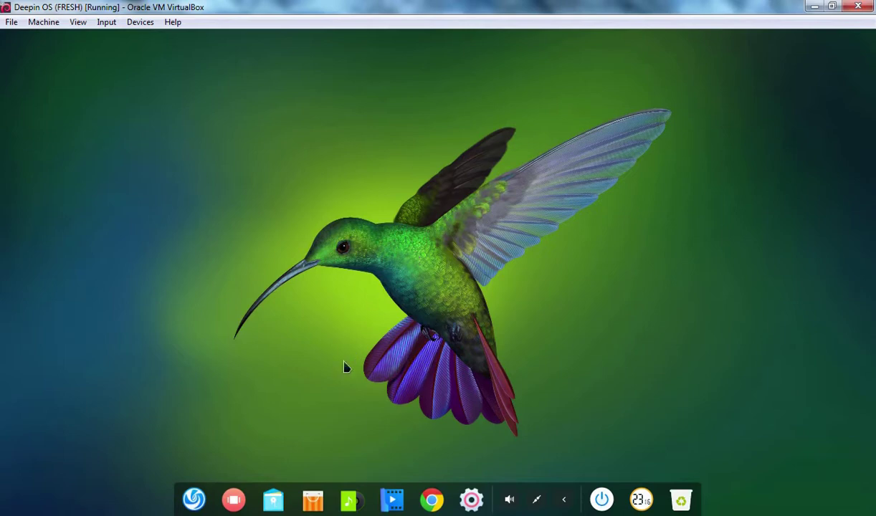
# Install Nautilus from Deepin Store via a 'nautilus' search, then minimize the store
pyautogui.click(314, 499)
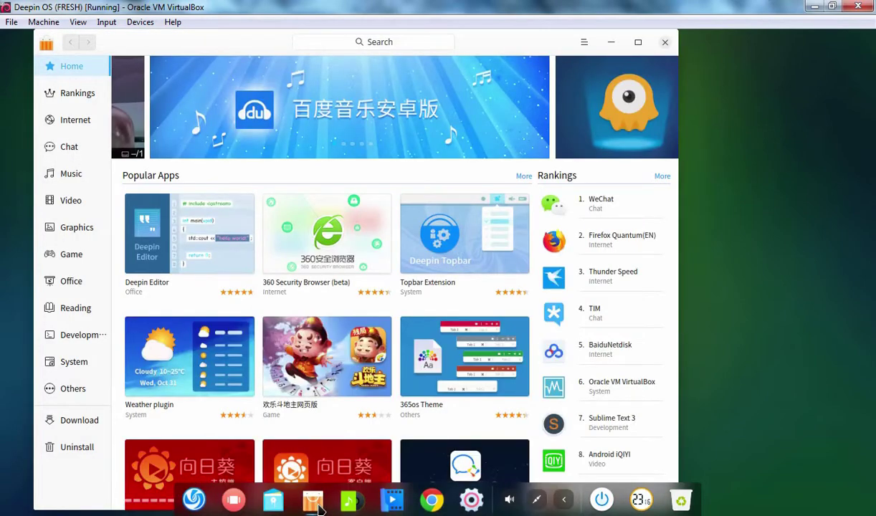
pyautogui.click(391, 42)
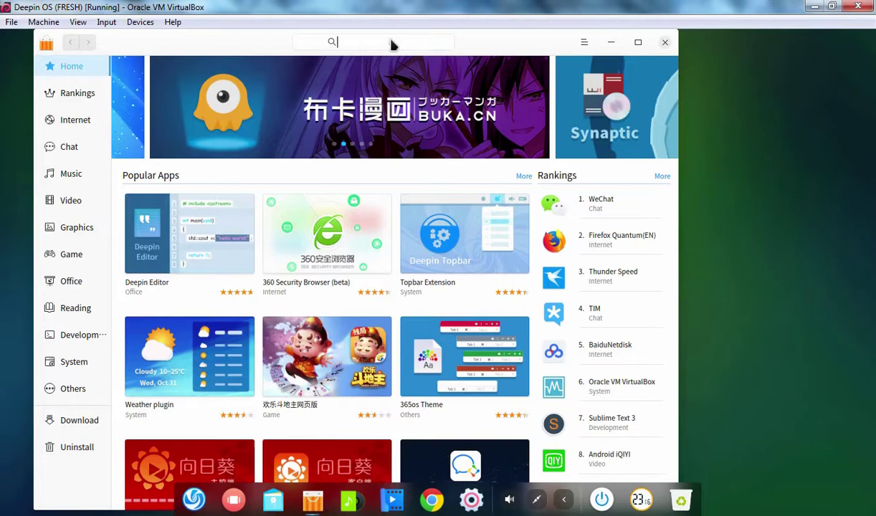
pyautogui.write('nauti')
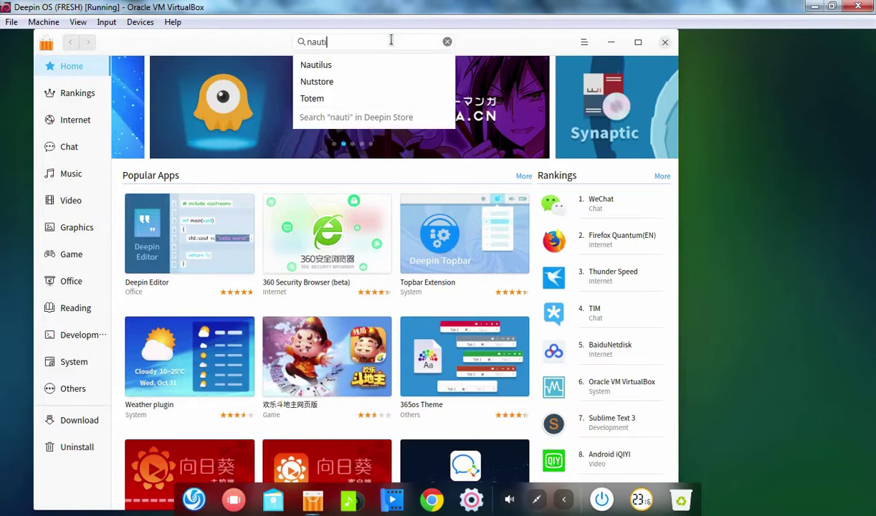
pyautogui.write('lus')
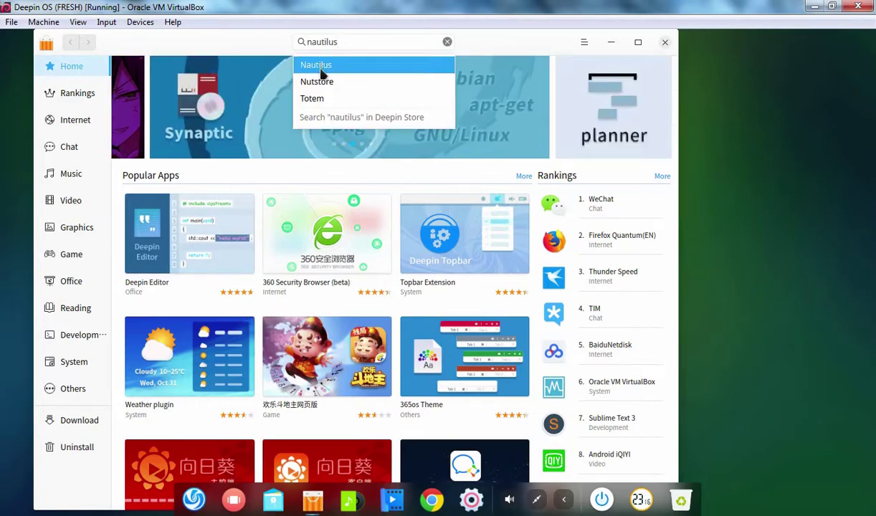
pyautogui.click(320, 69)
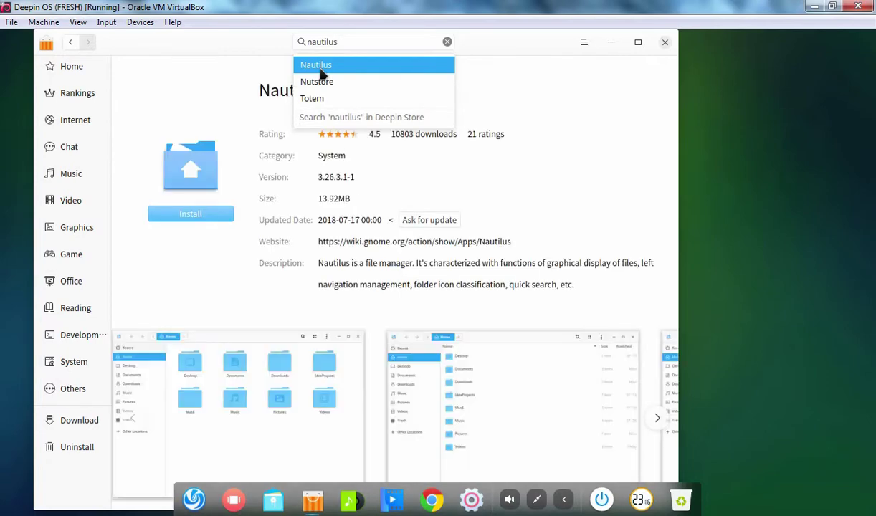
pyautogui.click(190, 216)
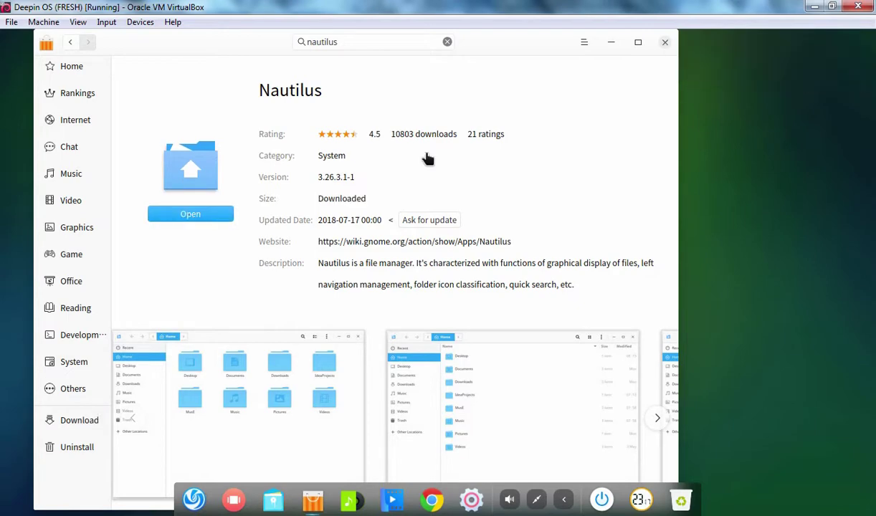
pyautogui.click(612, 44)
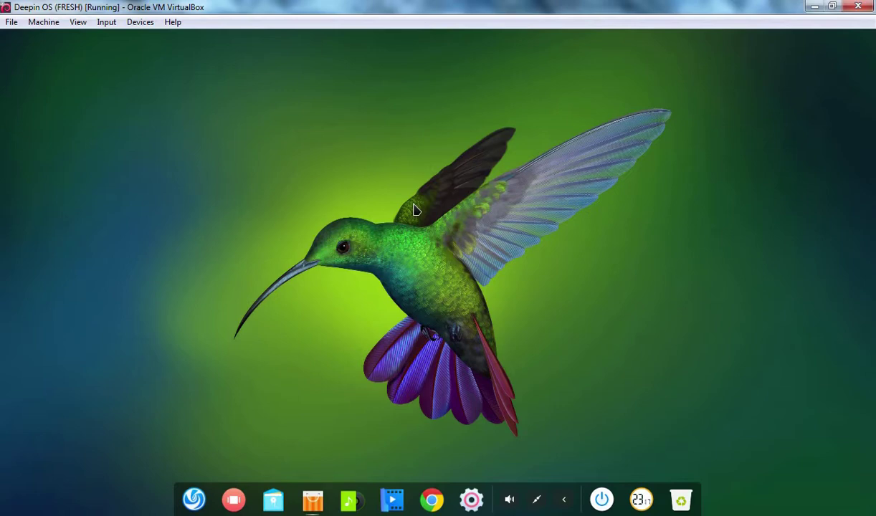
# Turn on 'Show hidden files' in File Manager settings while viewing the Home folder
pyautogui.click(274, 505)
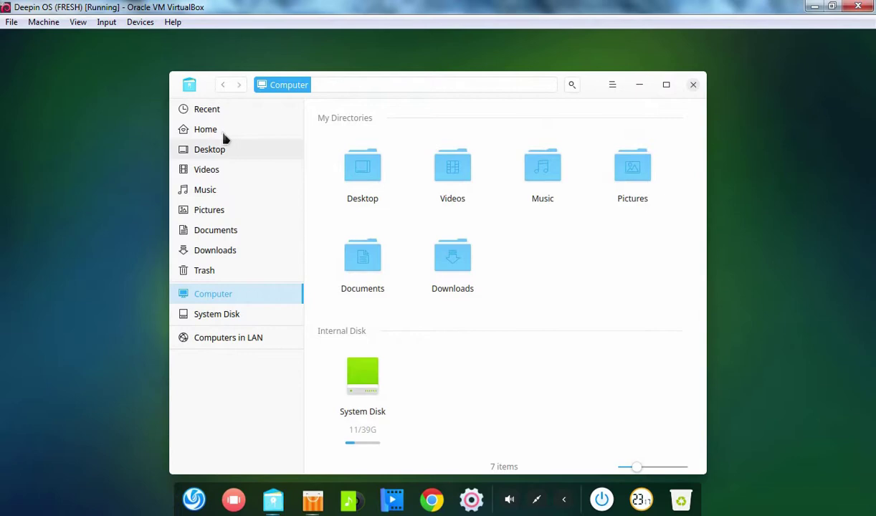
pyautogui.click(199, 130)
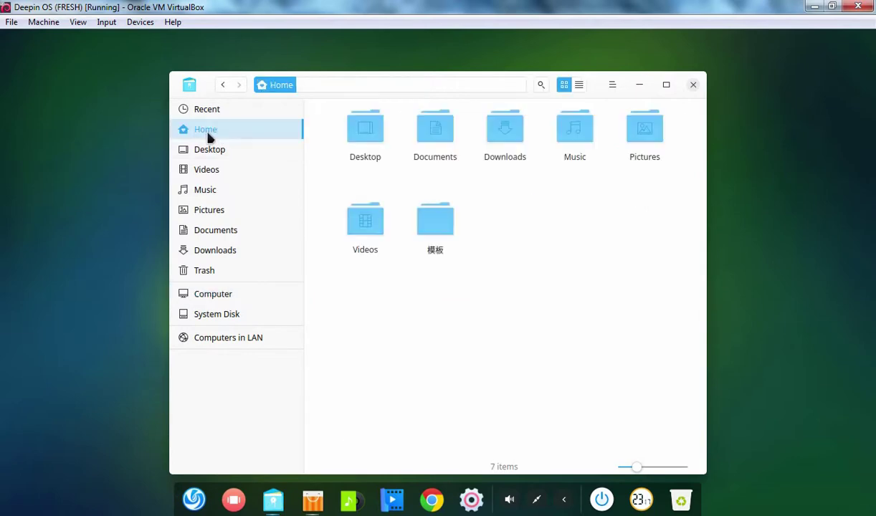
pyautogui.click(617, 91)
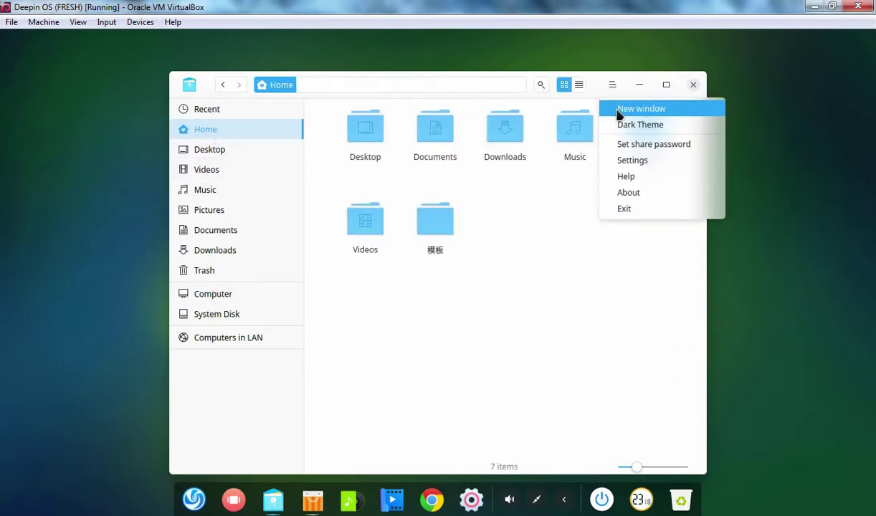
pyautogui.click(620, 161)
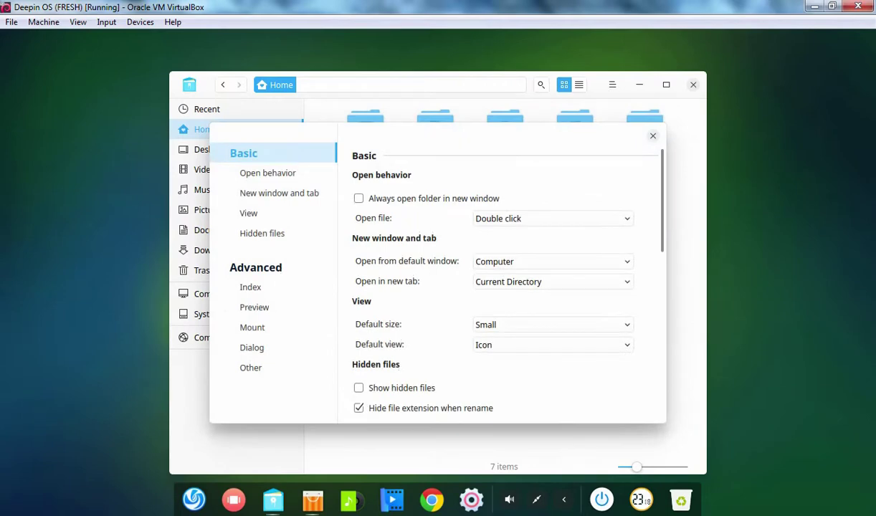
pyautogui.click(358, 389)
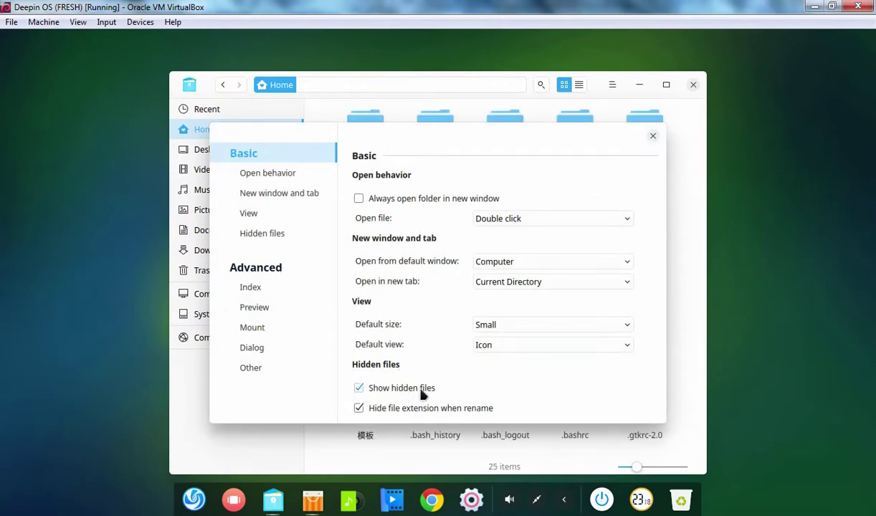
pyautogui.click(652, 140)
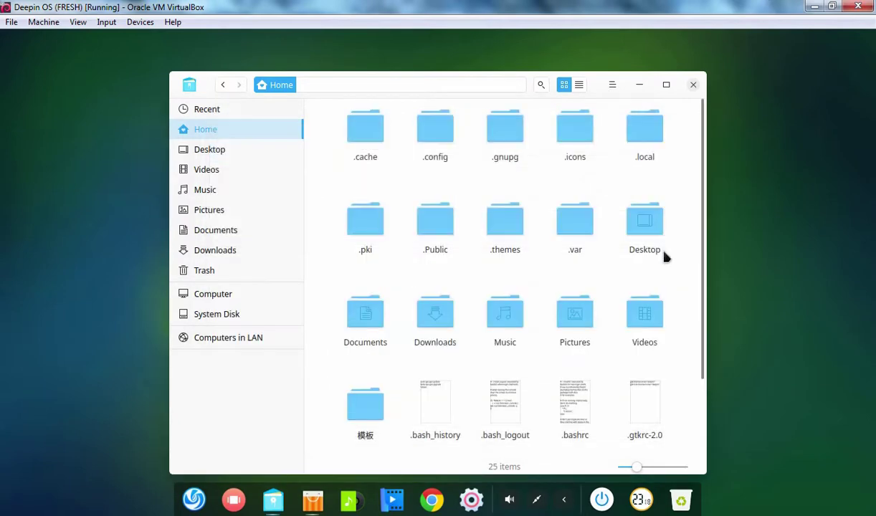
# Open the .config folder and bring up the context menu for mimeapps.list
pyautogui.click(432, 139)
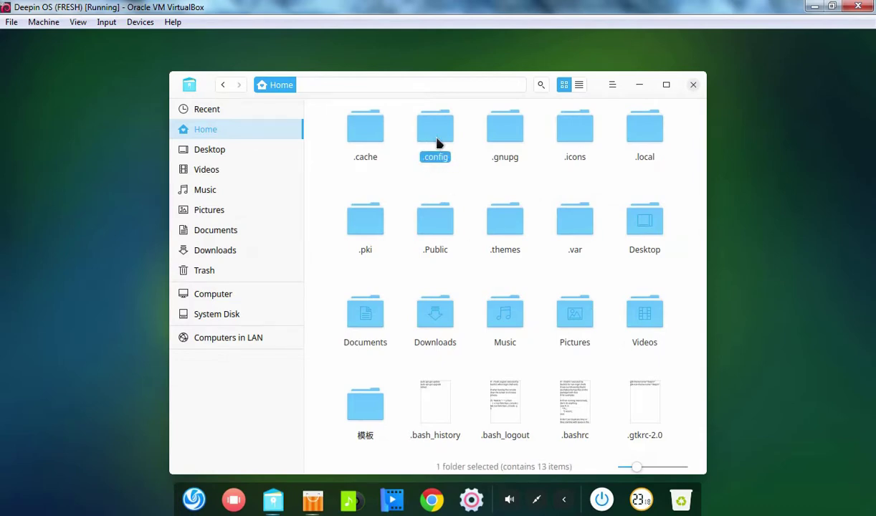
pyautogui.doubleClick(436, 137)
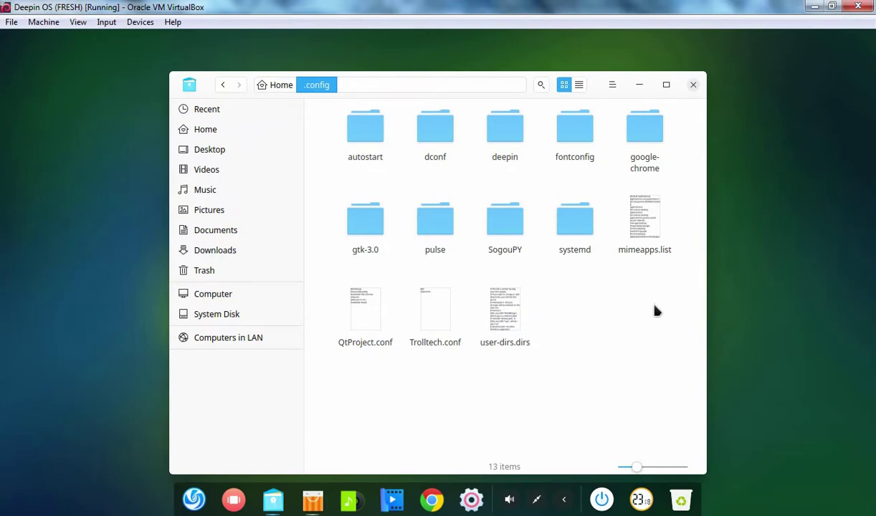
pyautogui.click(651, 231)
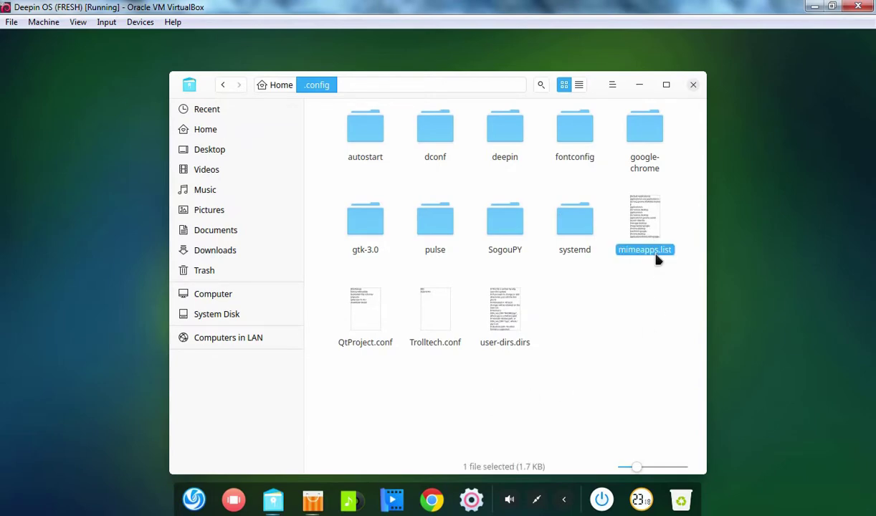
pyautogui.rightClick(652, 247)
pyautogui.moveTo(688, 268)
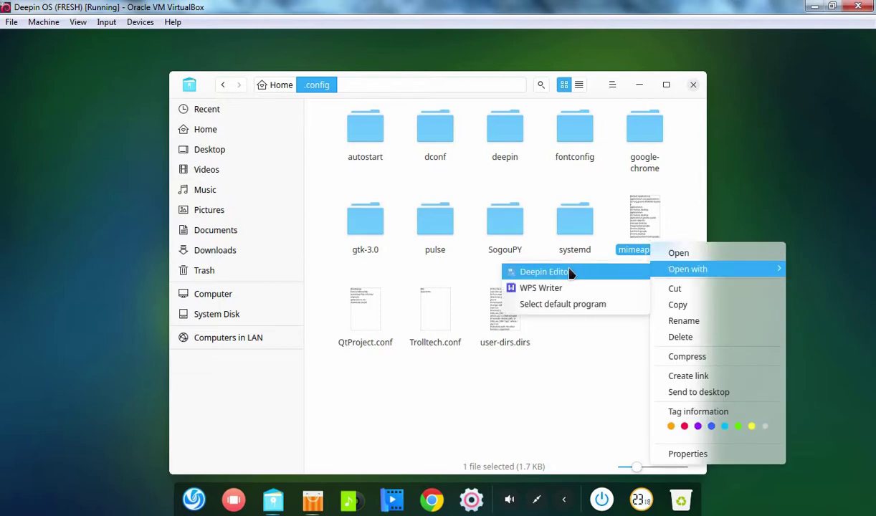
# Add 'inode/directory=org.gnome.Nautilus.desktop' as line 3 of mimeapps.list, save, and close the editor
pyautogui.click(571, 272)
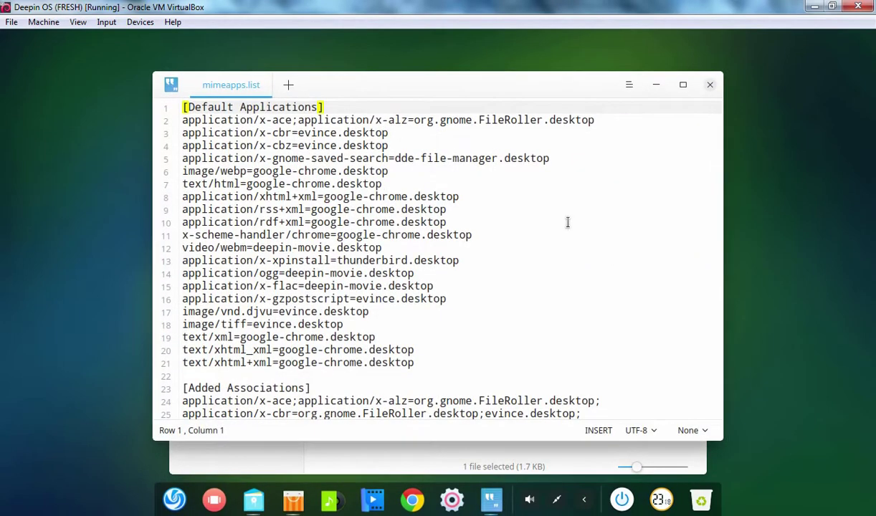
pyautogui.click(602, 124)
pyautogui.press('Return')
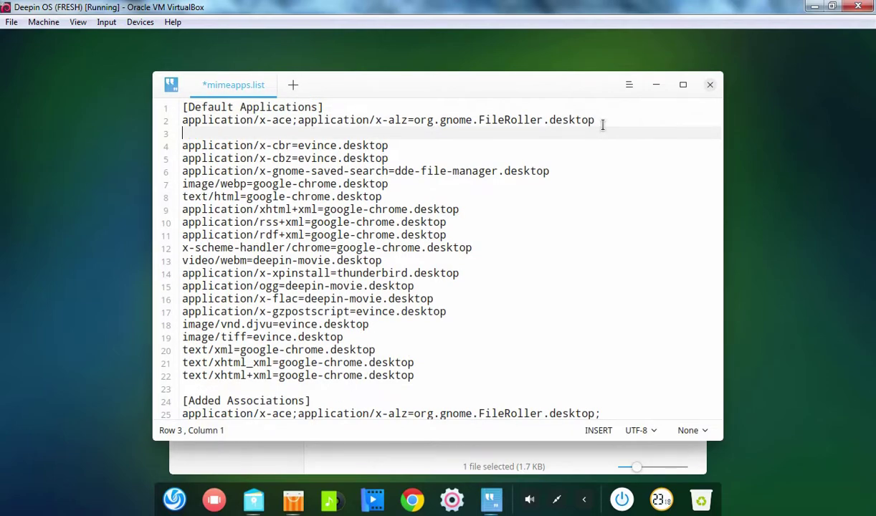
pyautogui.write('inode/di')
pyautogui.write('rectory=')
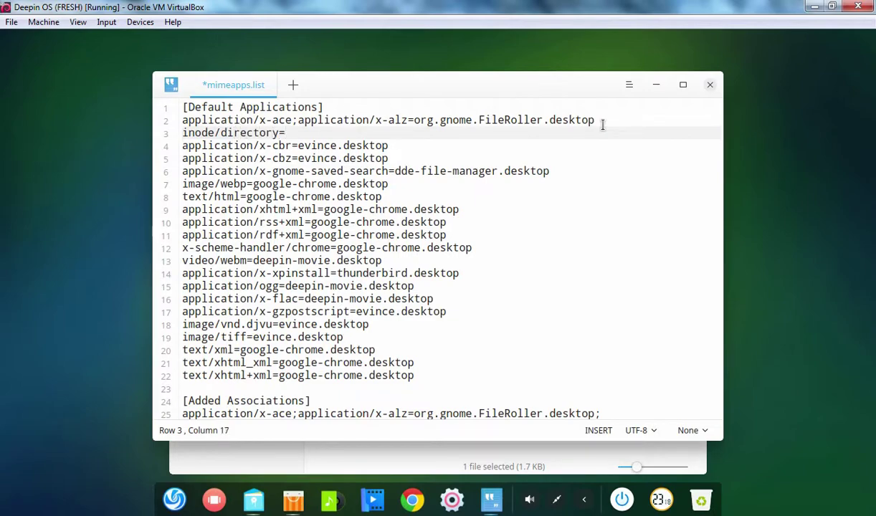
pyautogui.write('org.gnome')
pyautogui.write('.Nautilus')
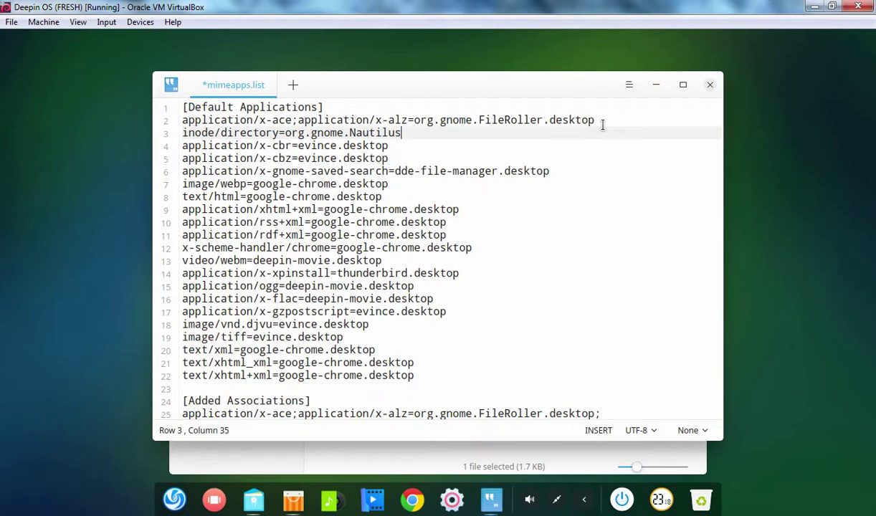
pyautogui.write('.desktop')
pyautogui.hotkey('shift', 'Home')
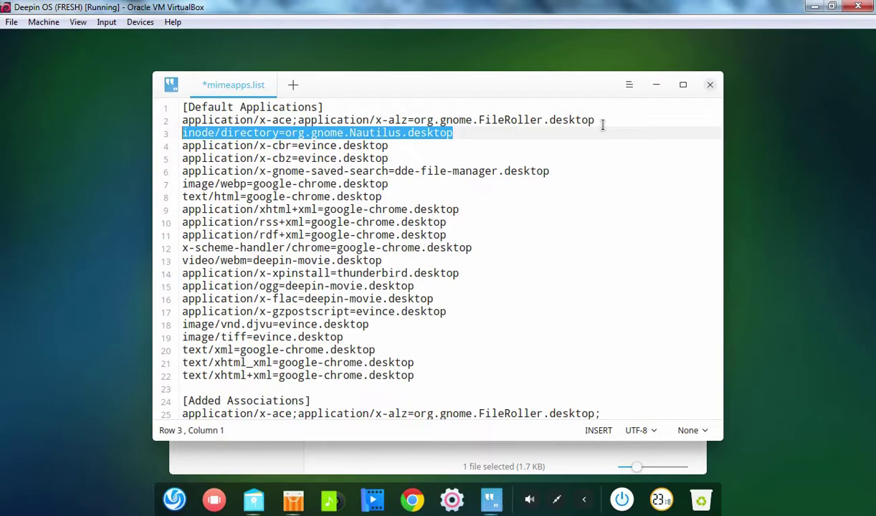
pyautogui.hotkey('ctrl', 's')
pyautogui.click(709, 84)
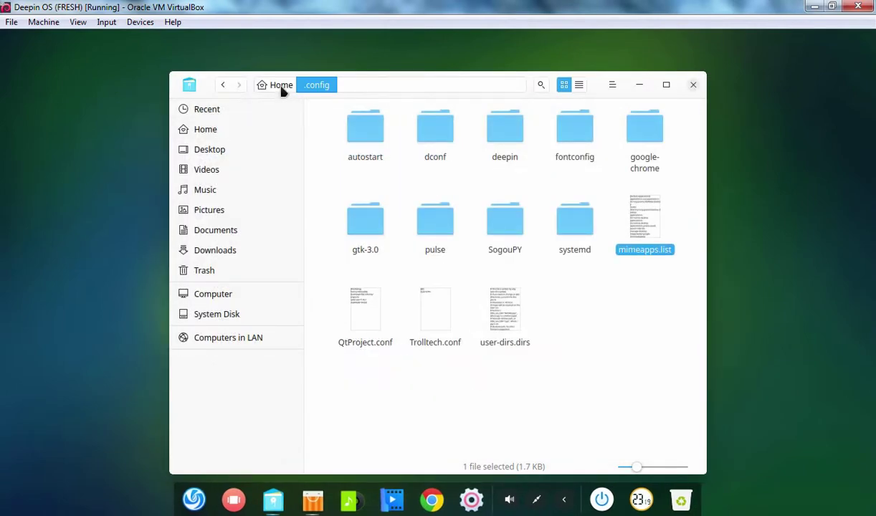
# Go back to Home and uncheck 'Show hidden files' in File Manager settings
pyautogui.click(270, 86)
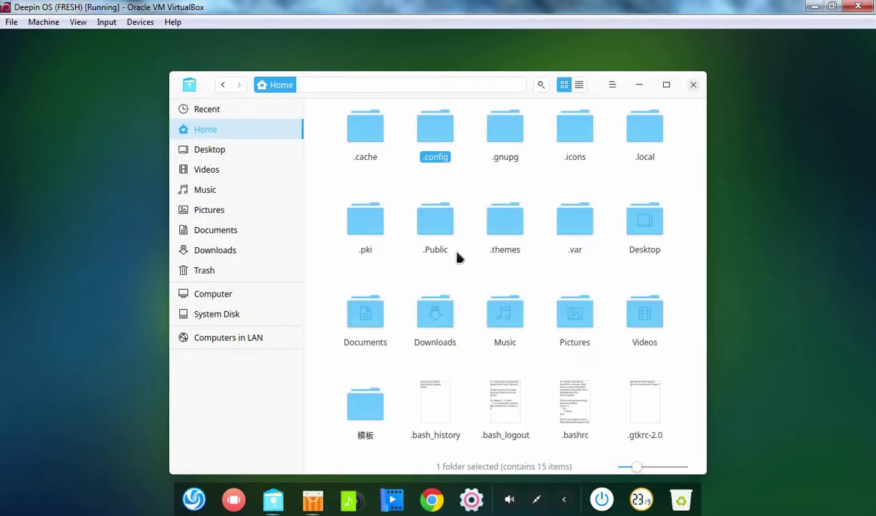
pyautogui.click(614, 86)
pyautogui.click(631, 161)
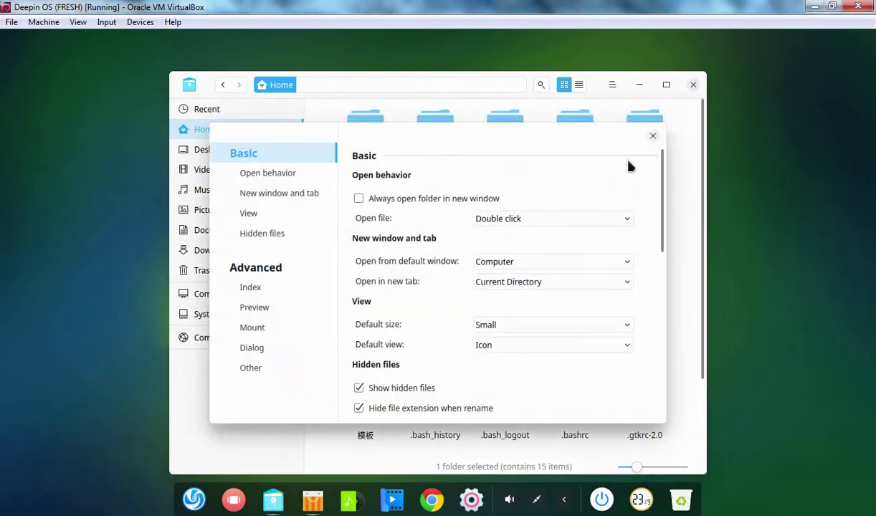
pyautogui.click(395, 391)
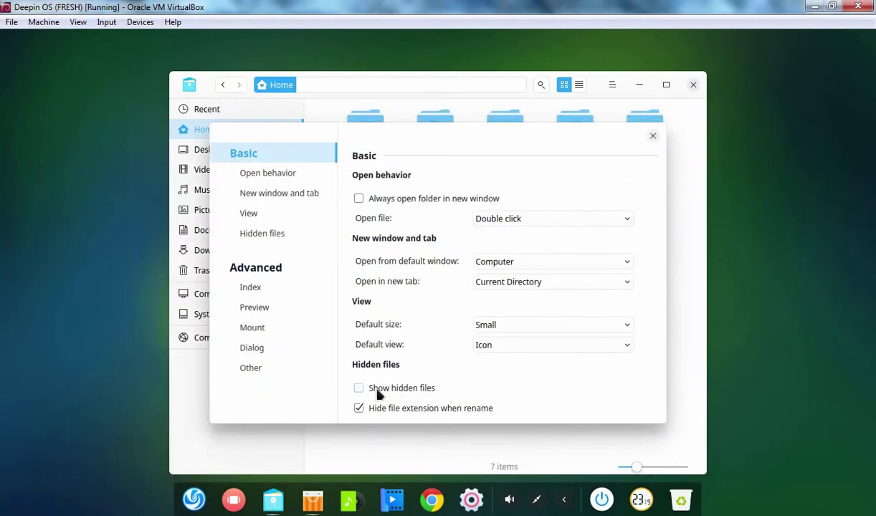
pyautogui.click(651, 139)
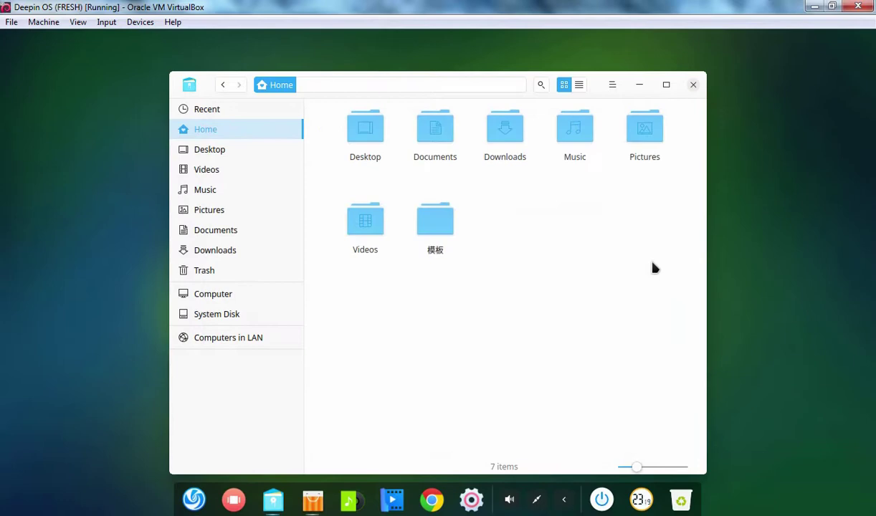
# Close the file manager, view Nautilus's store page, then close Deepin Store
pyautogui.click(693, 84)
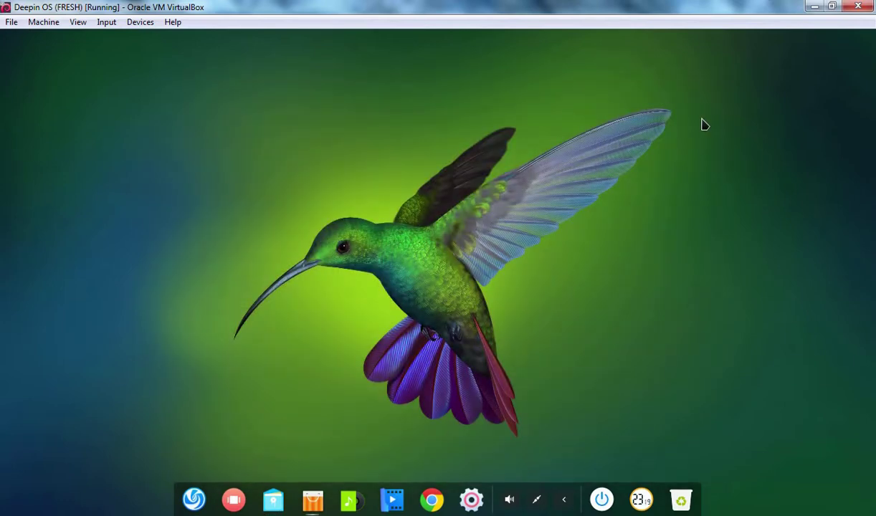
pyautogui.click(310, 493)
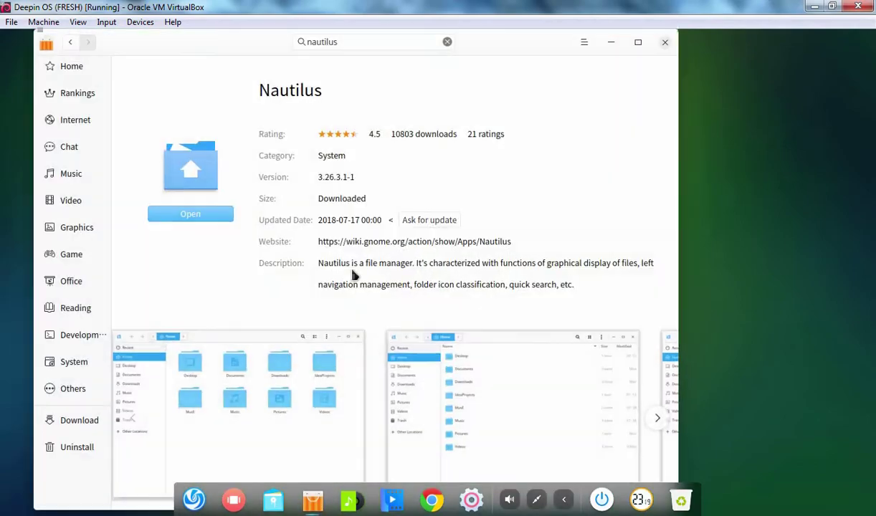
pyautogui.click(665, 42)
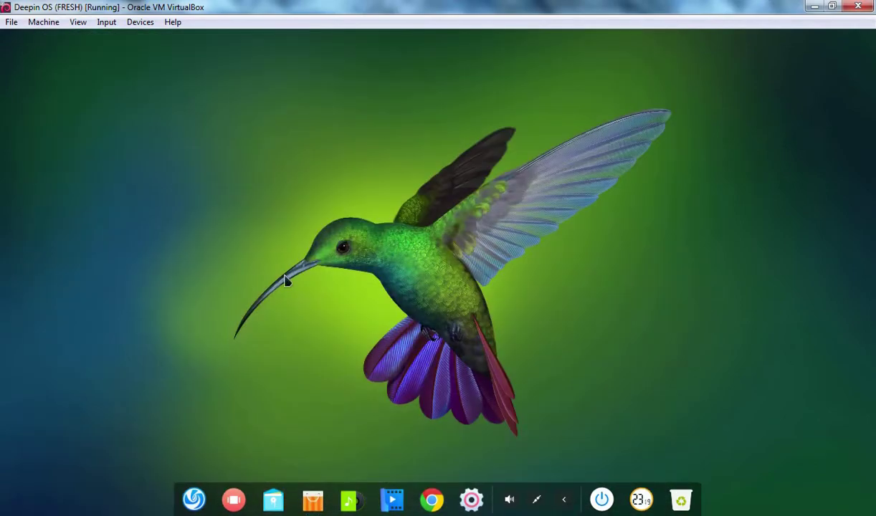
# Search the launcher for 'nautilus' and start the Files app
pyautogui.click(194, 502)
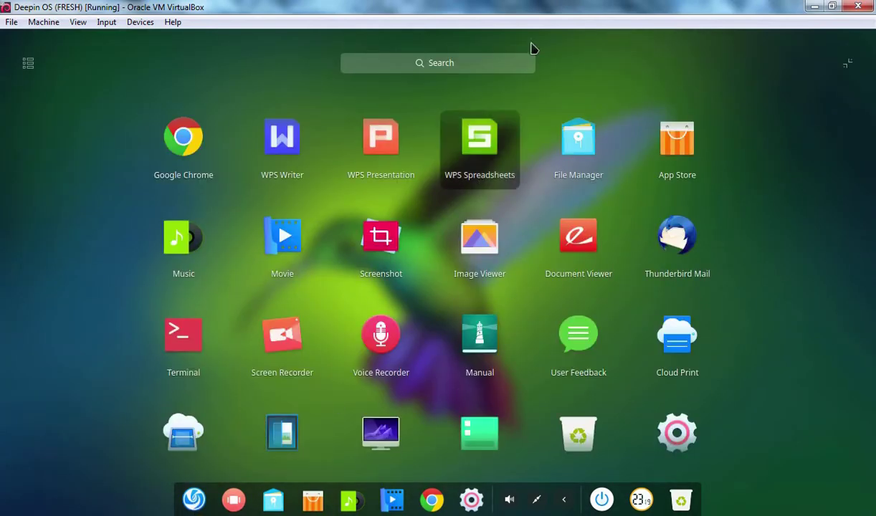
pyautogui.click(439, 62)
pyautogui.write('n')
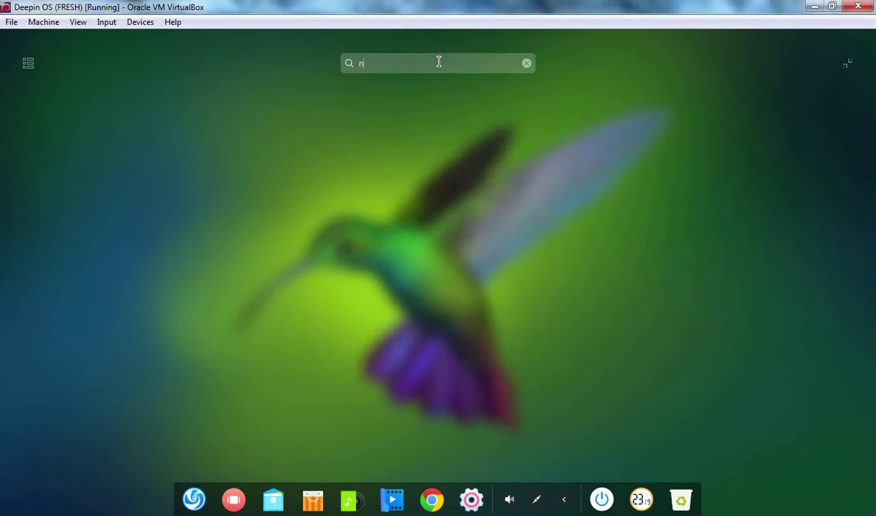
pyautogui.write('autilus')
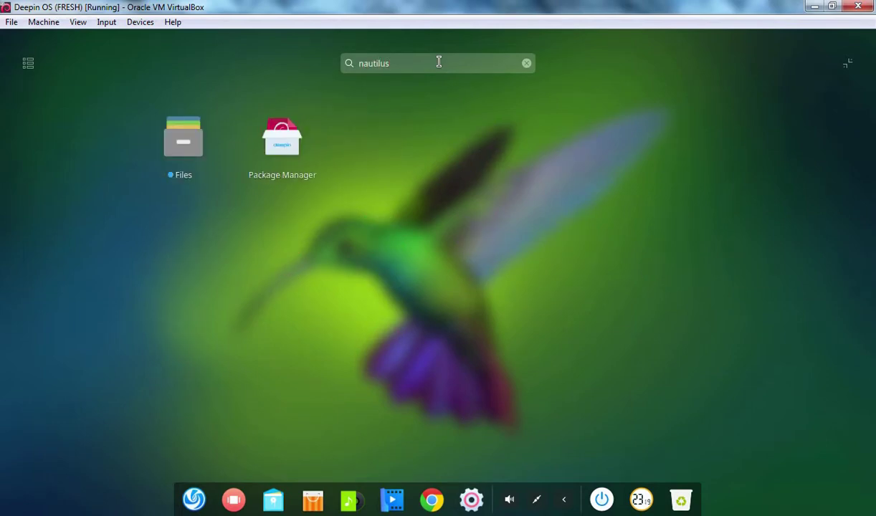
pyautogui.click(178, 150)
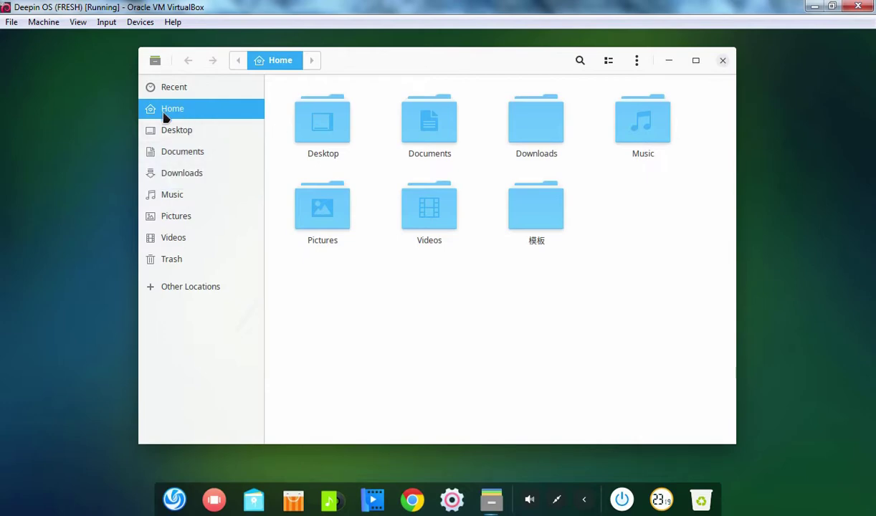
# Enable Show Hidden Files, open .config, and select mimeapps.list in Nautilus
pyautogui.click(635, 63)
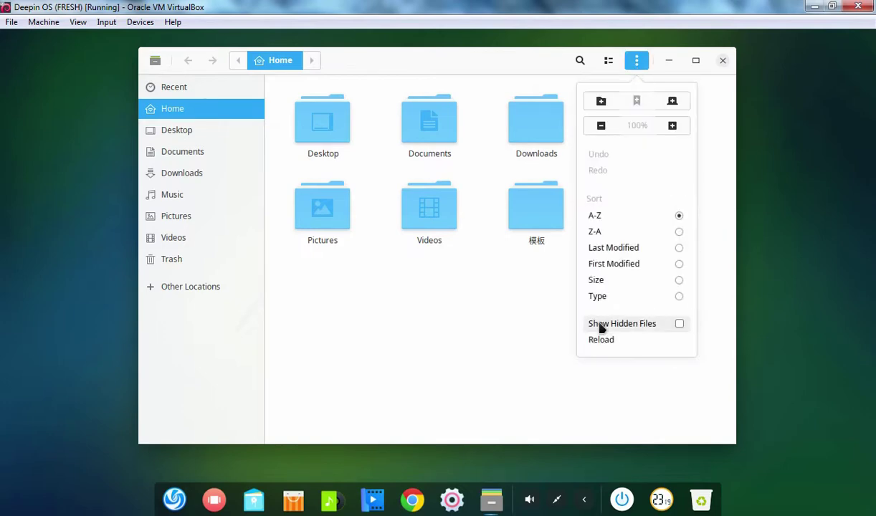
pyautogui.click(680, 326)
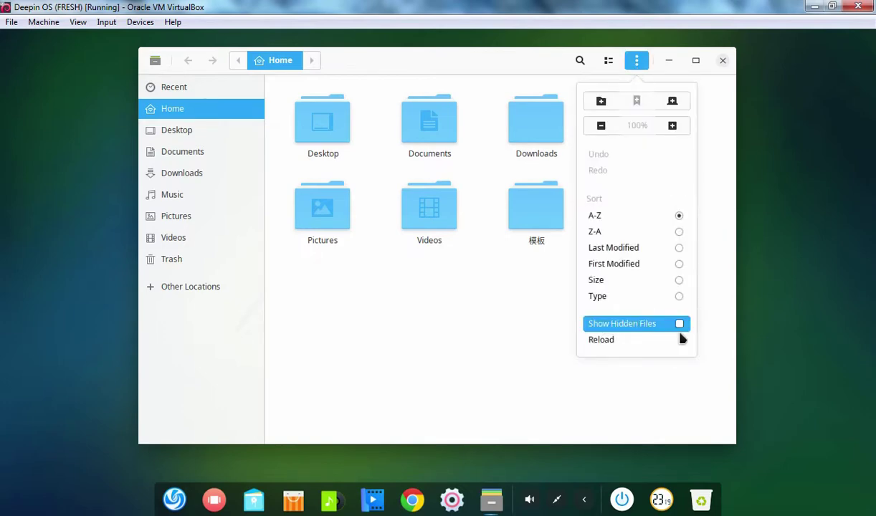
pyautogui.click(439, 248)
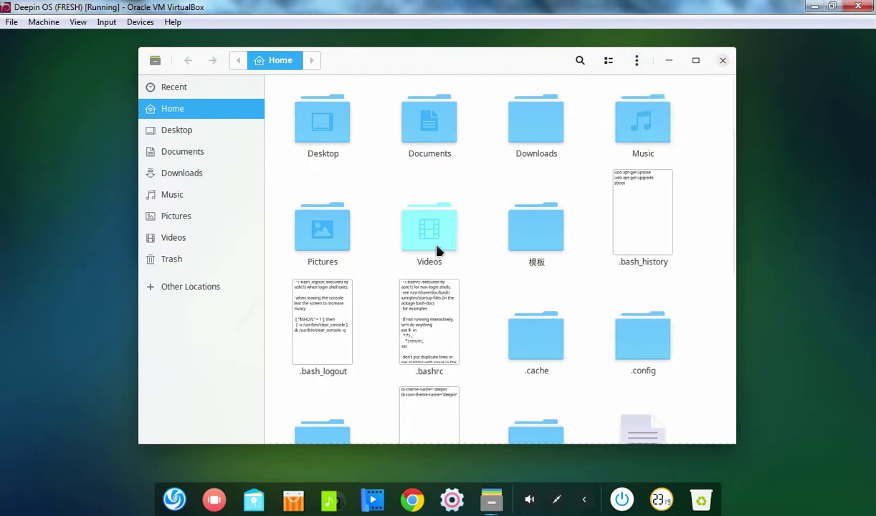
pyautogui.scroll(-3, 438, 247)
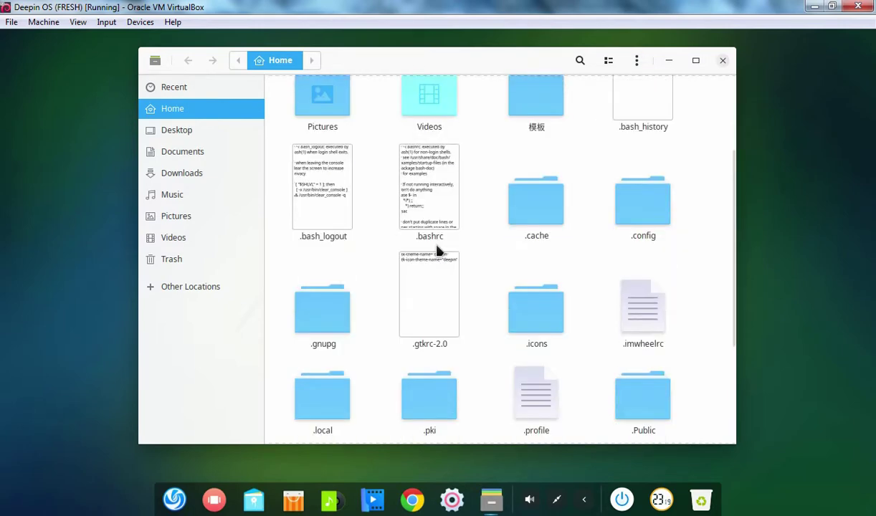
pyautogui.doubleClick(646, 220)
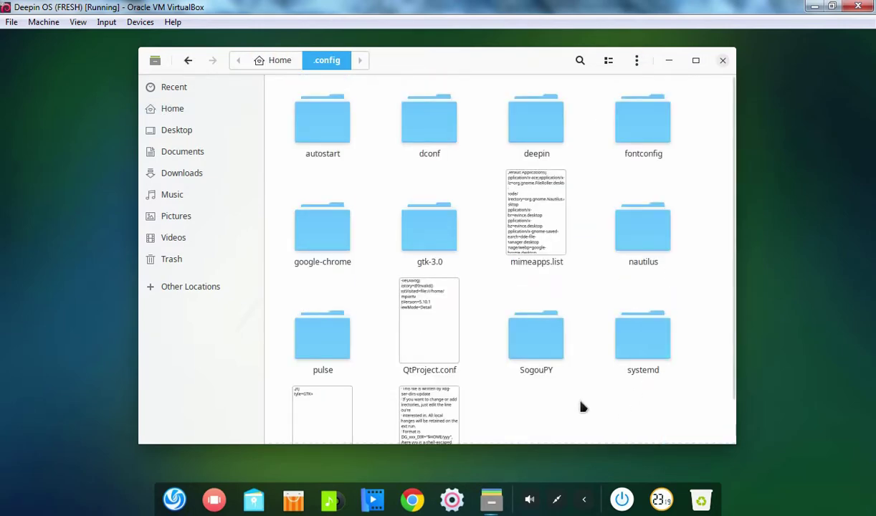
pyautogui.click(537, 242)
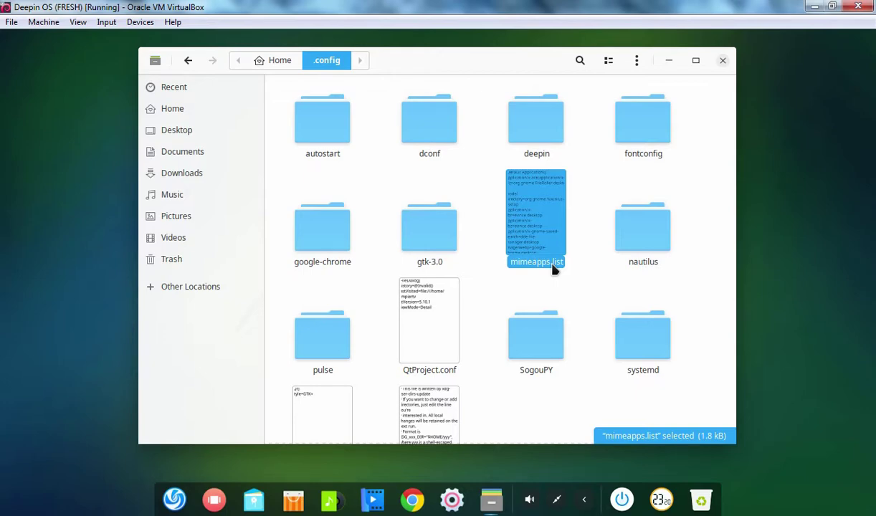
# Set mimeapps.list's Owner Access to Read-only in its Properties Permissions tab
pyautogui.rightClick(531, 266)
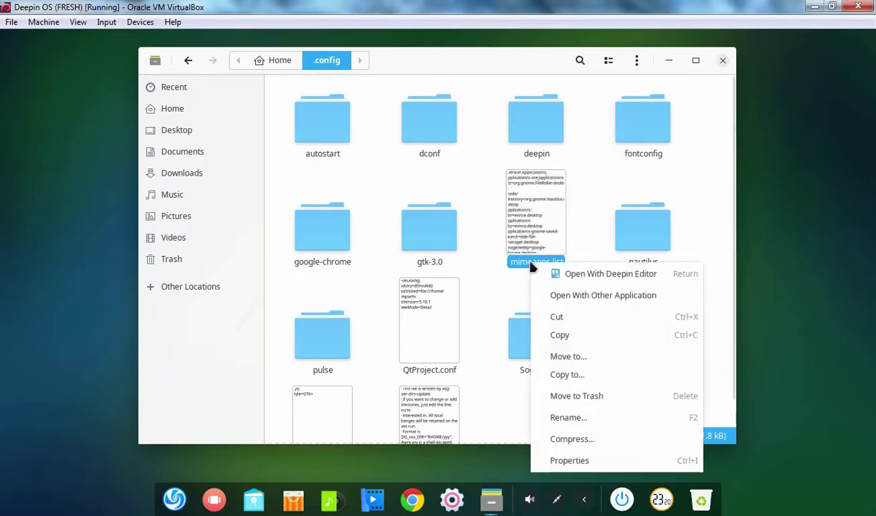
pyautogui.click(577, 462)
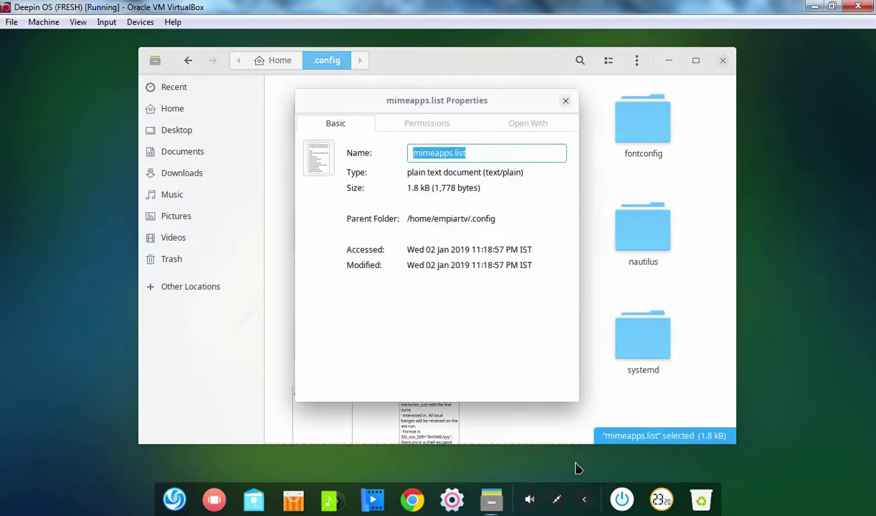
pyautogui.click(424, 126)
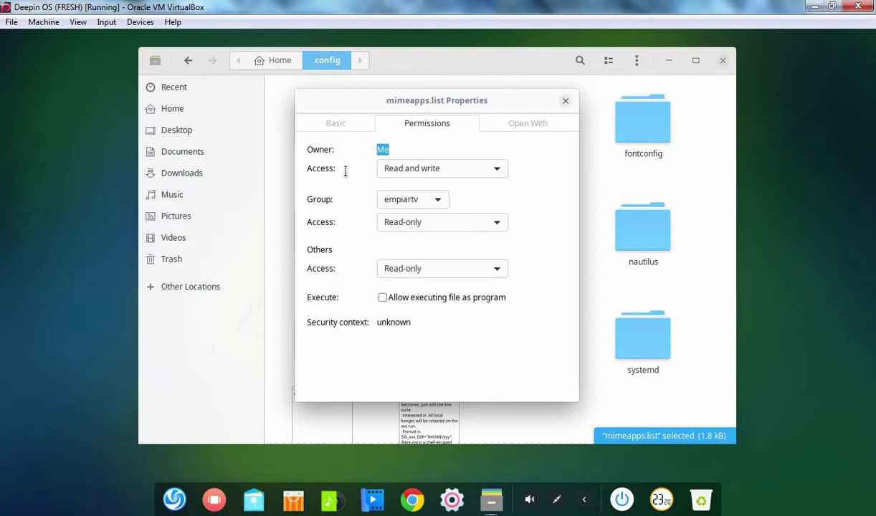
pyautogui.click(442, 171)
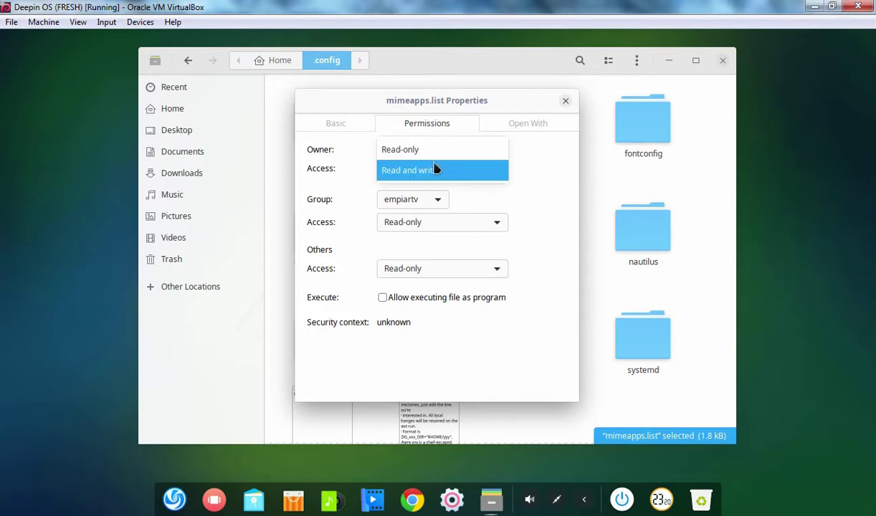
pyautogui.click(427, 156)
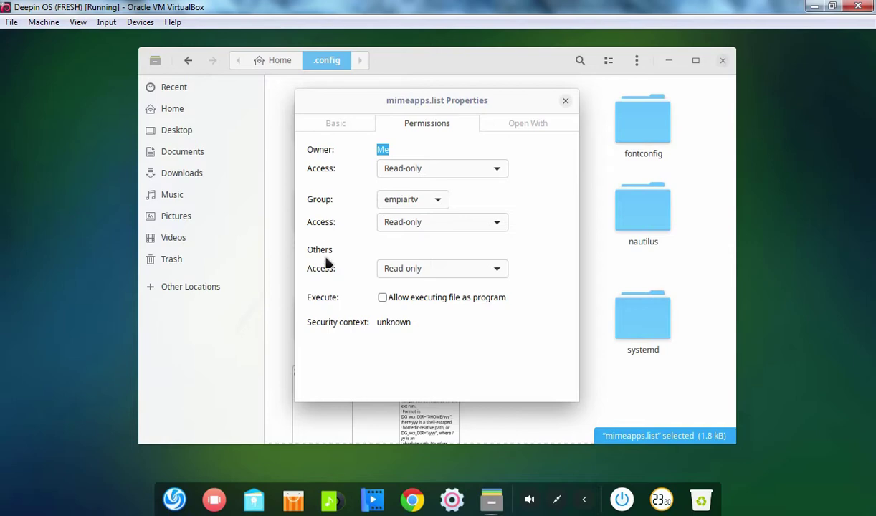
# Close Properties, return to Home, and turn off Show Hidden Files
pyautogui.click(566, 101)
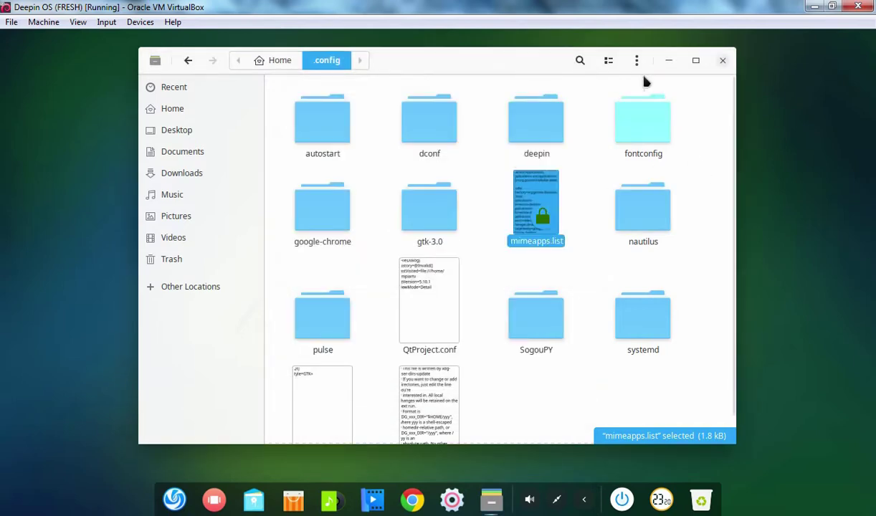
pyautogui.click(265, 59)
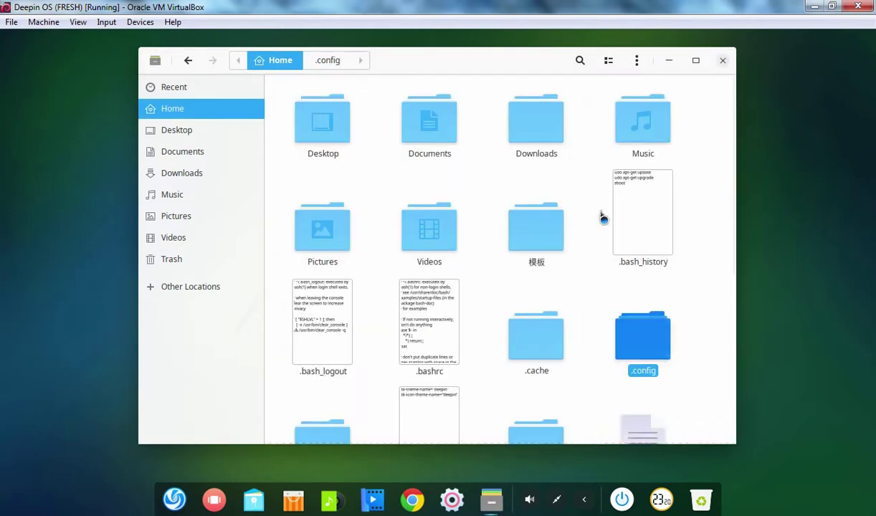
pyautogui.click(637, 61)
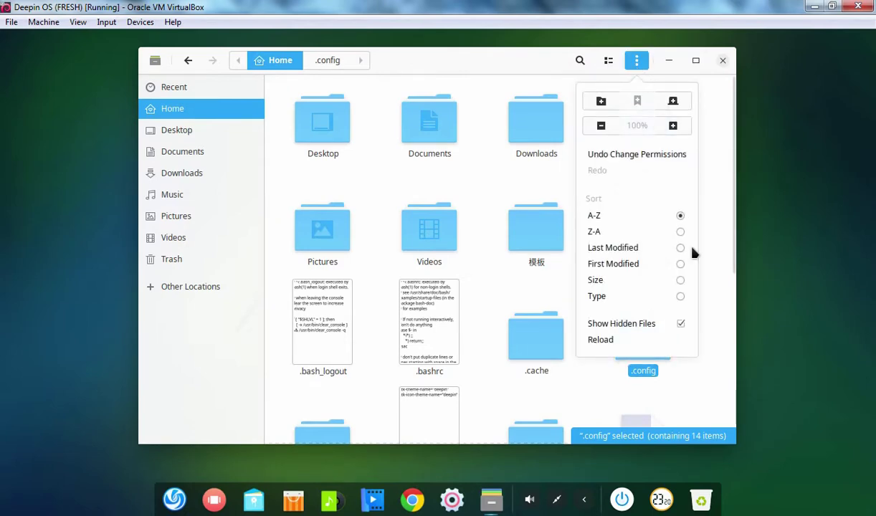
pyautogui.click(680, 324)
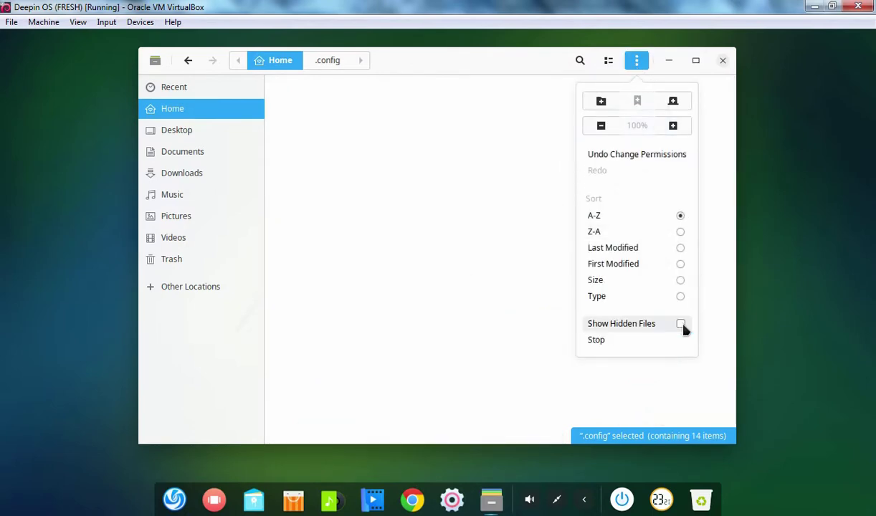
pyautogui.click(751, 161)
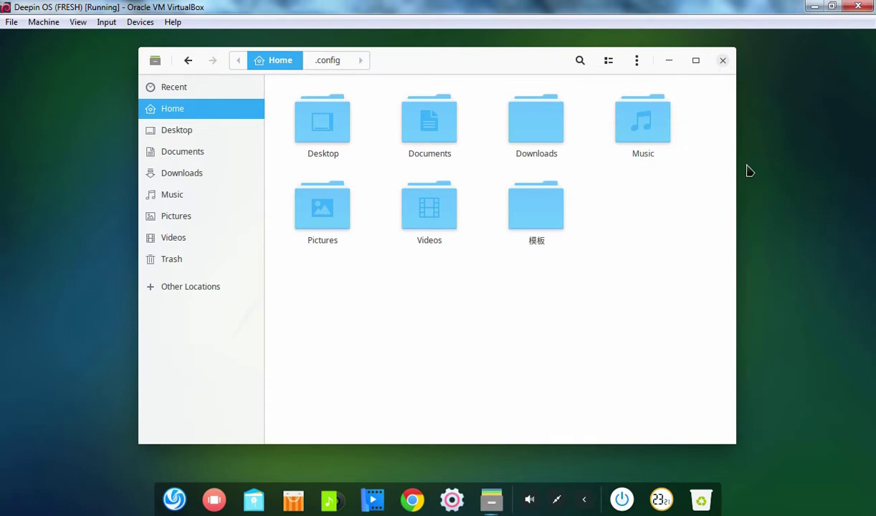
# Close the Nautilus window to reveal the hummingbird desktop
pyautogui.click(724, 62)
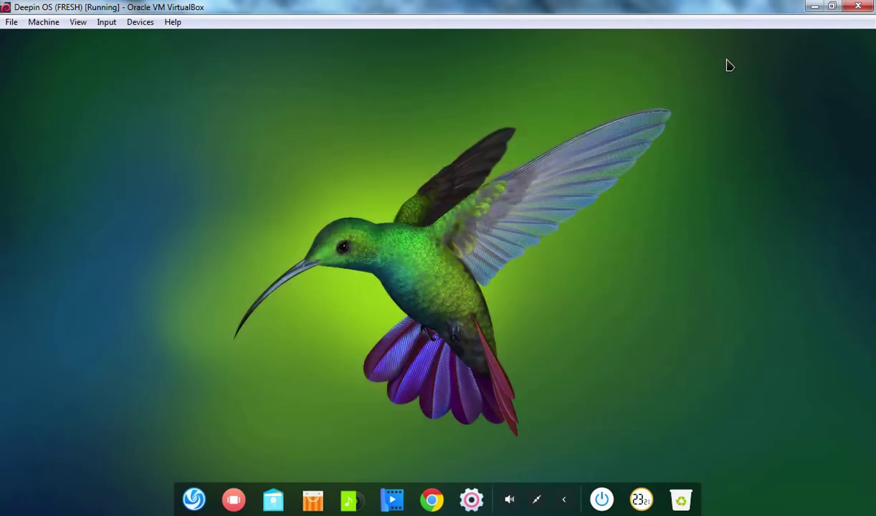